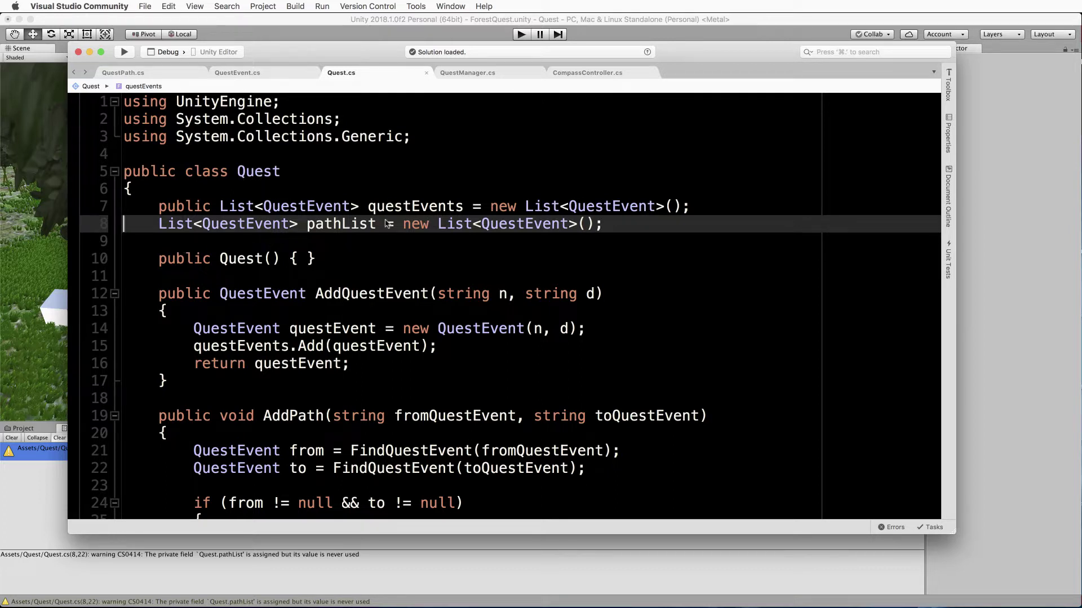
After checking QuestEvent.cs, delete the unused pathList declaration on line 8 of Quest.cs and save
left_click(258, 72)
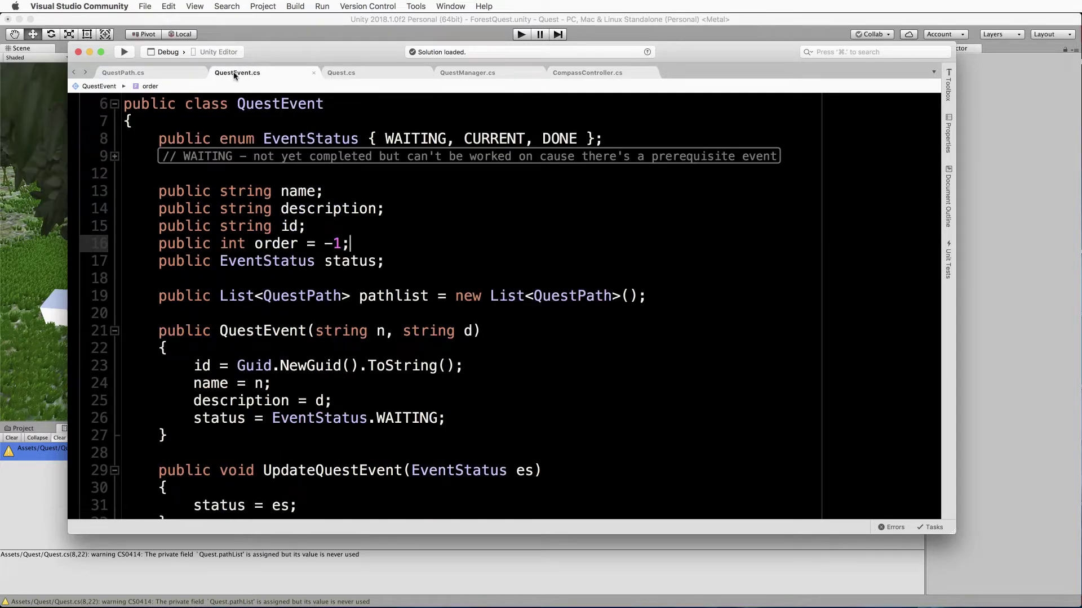
left_click_drag(157, 297, 656, 296)
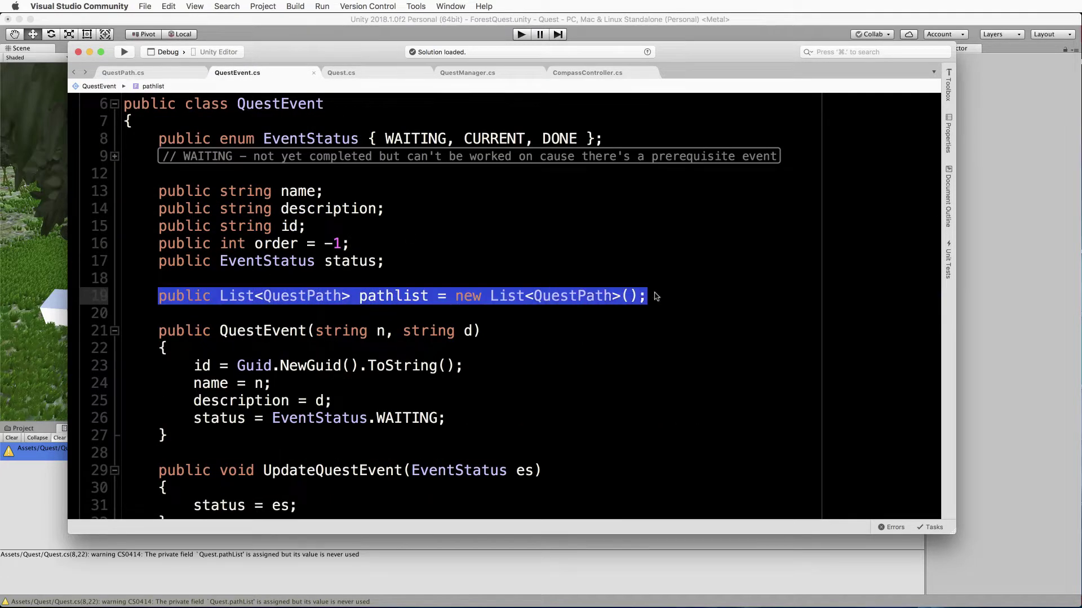
left_click(347, 73)
left_click(462, 247)
left_click_drag(613, 225, 98, 223)
key("BackSpace")
key("BackSpace")
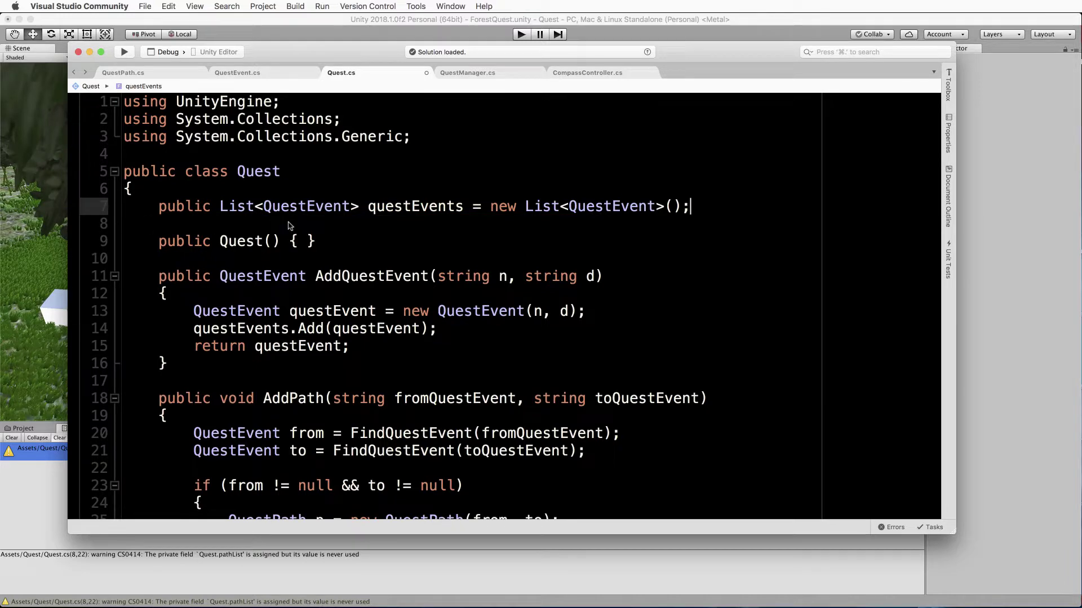
key("super+s")
Back in Unity, create a UI > Button from the Hierarchy's context menu
left_click(255, 21)
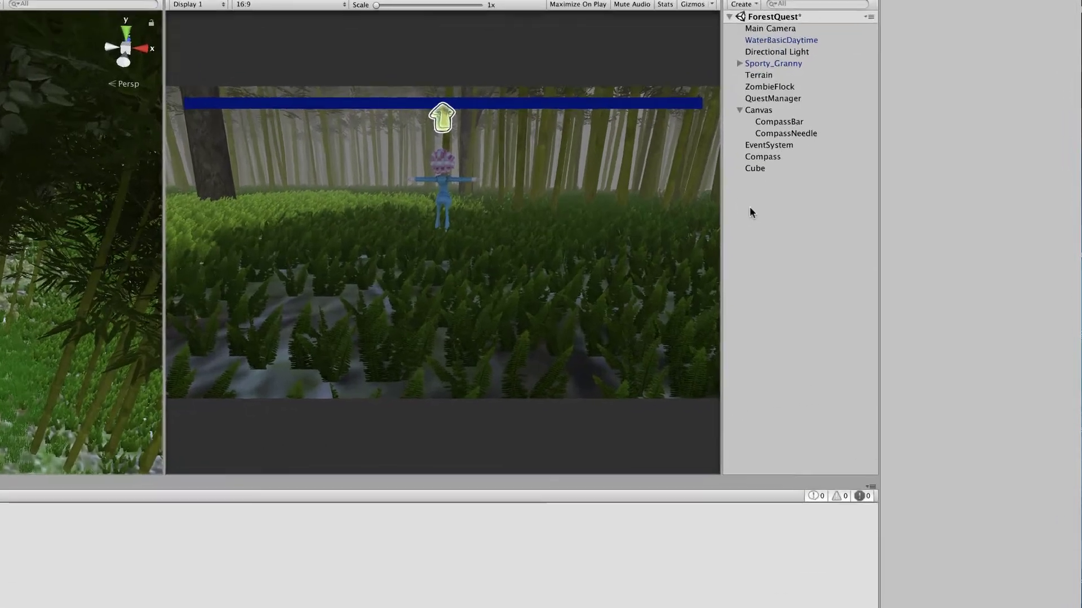
right_click(825, 217)
mouse_move(711, 474)
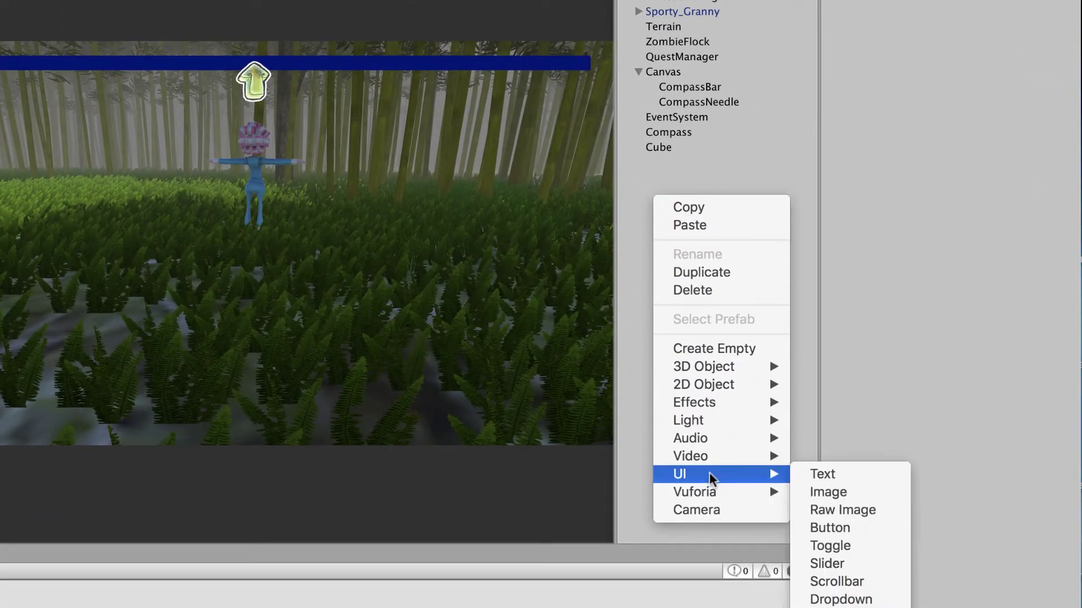
left_click(870, 528)
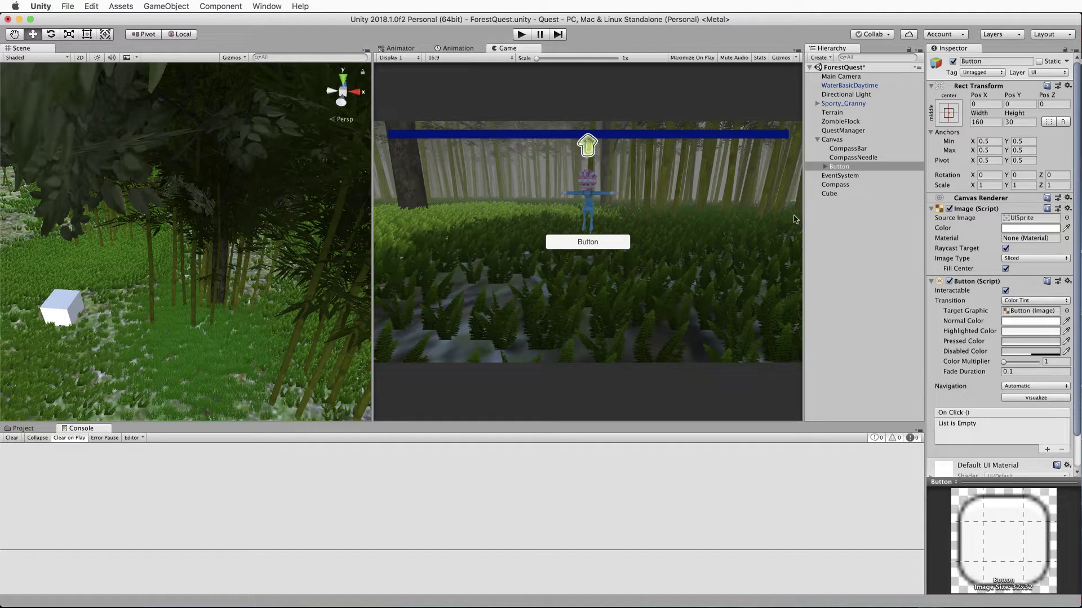
left_click(80, 58)
left_click(81, 58)
double_click(845, 168)
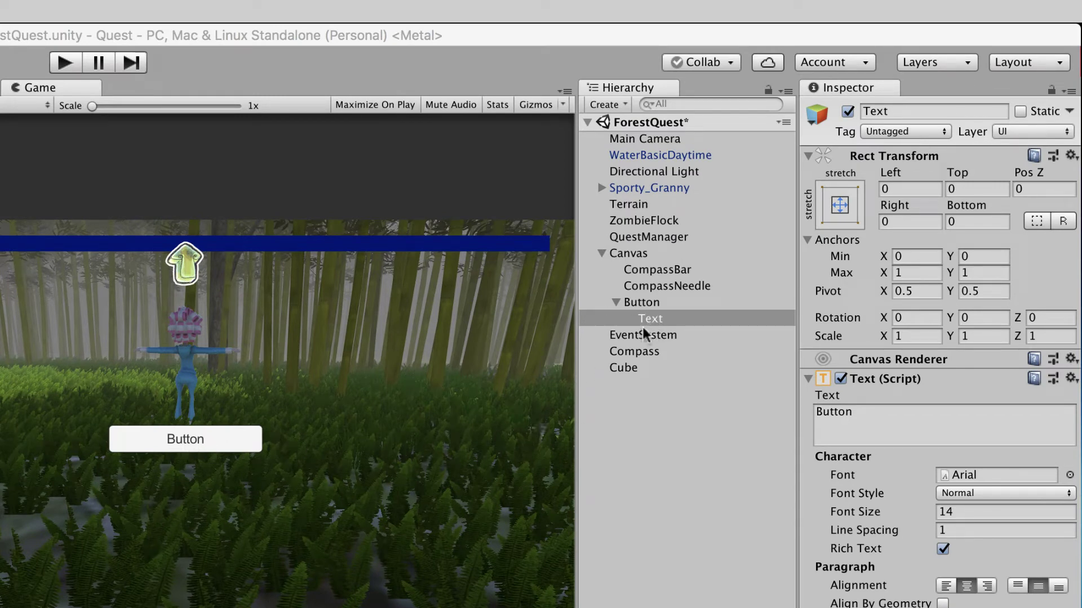
left_click(857, 412)
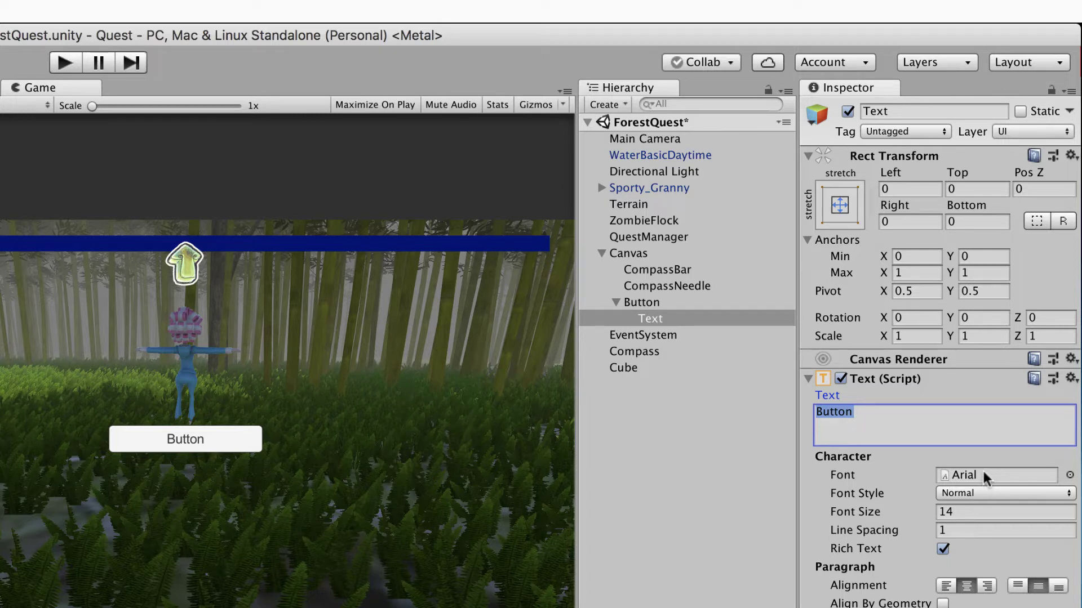
left_click(649, 304)
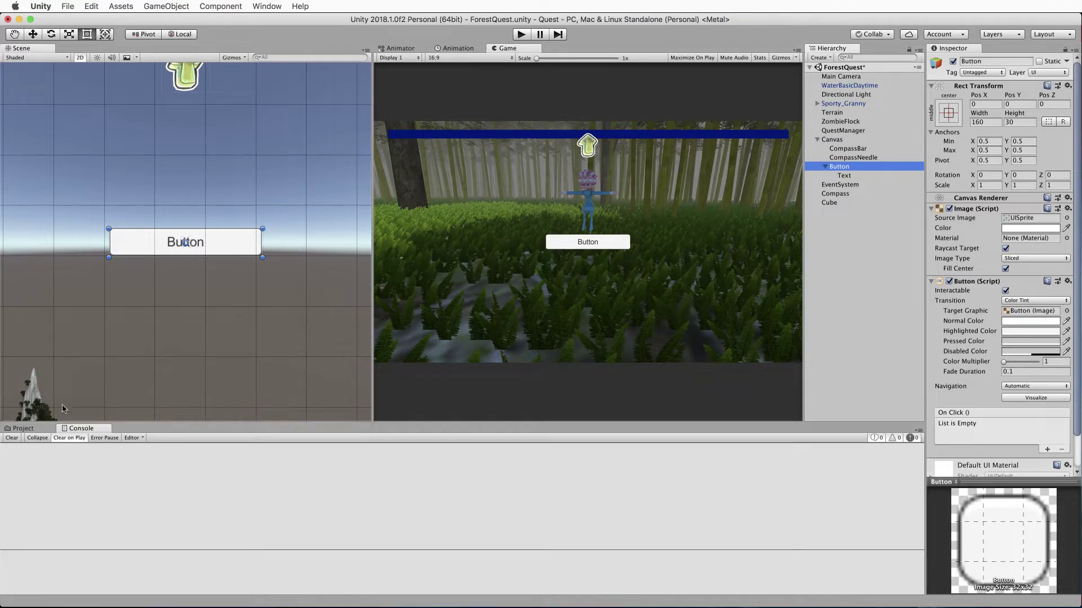
Open the Assets > Textures folder in the Project window
left_click(23, 428)
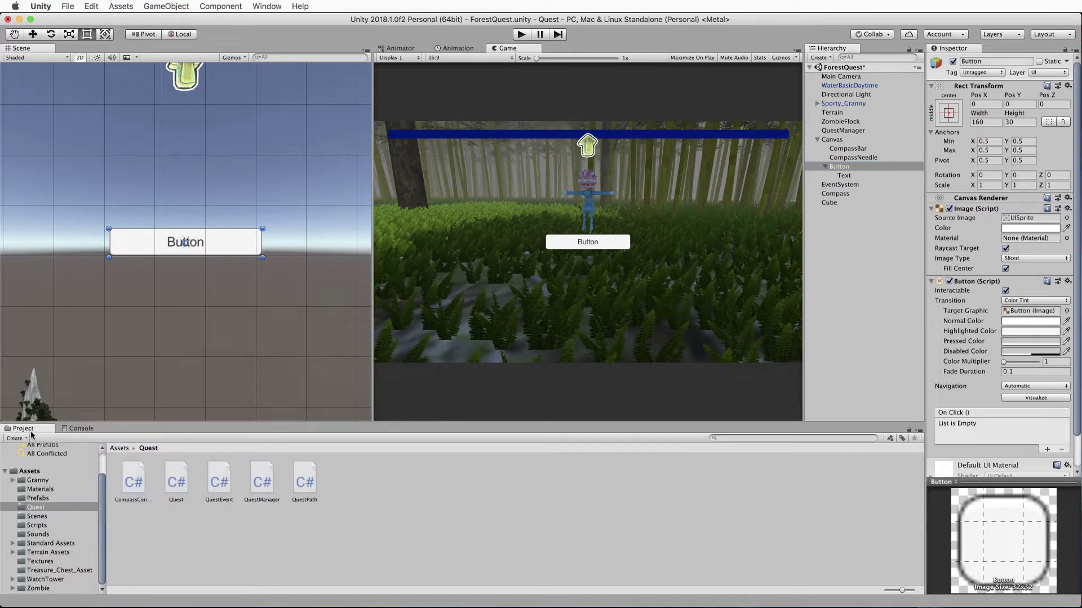
left_click(34, 562)
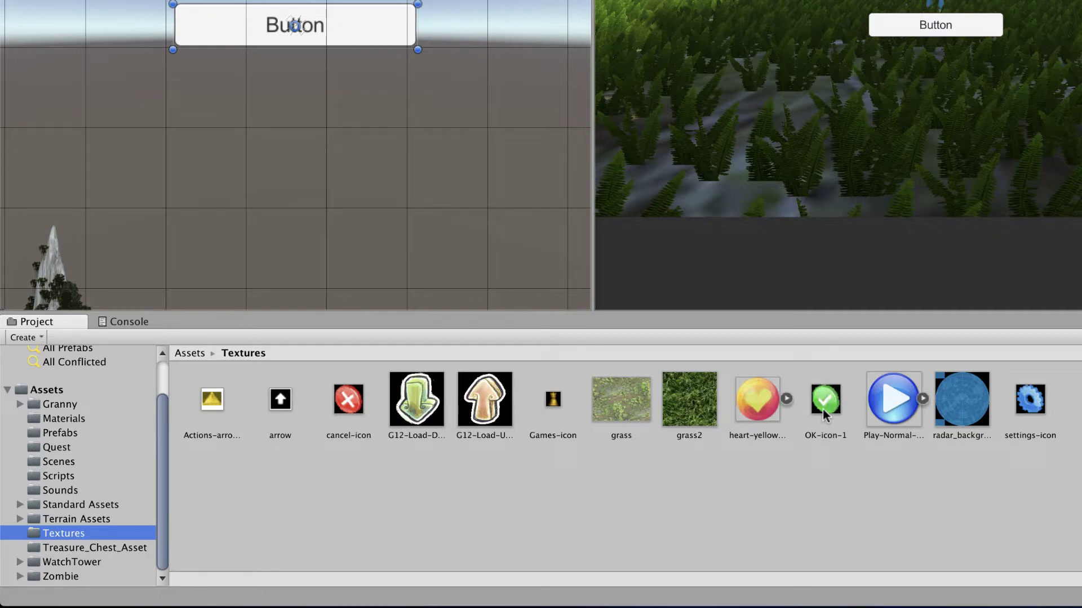
Set the cancel-icon texture's type to Sprite (2D and UI) and apply
left_click(350, 400)
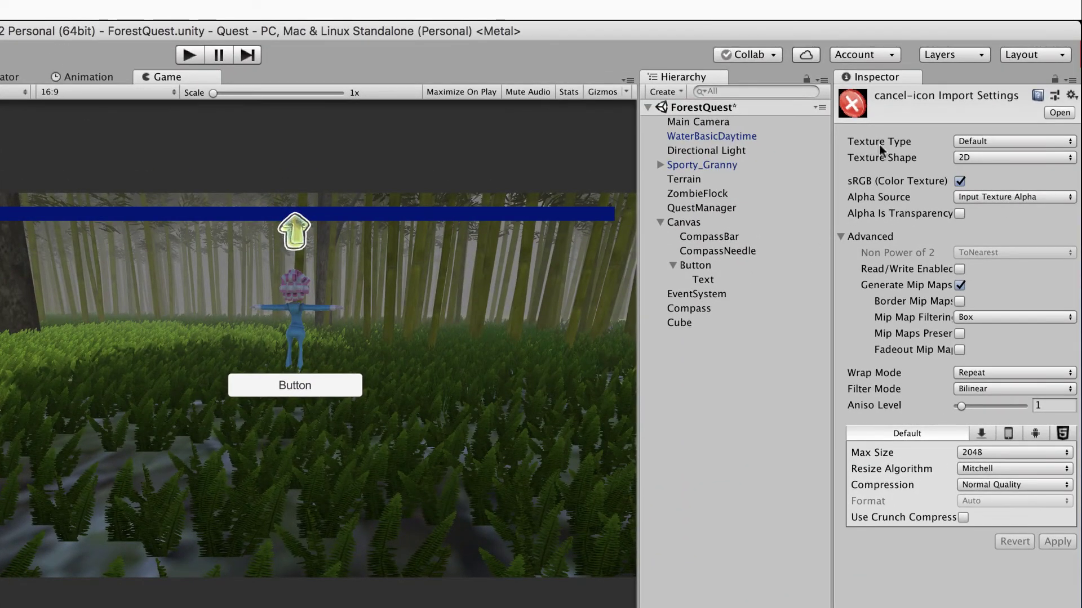
left_click(1026, 144)
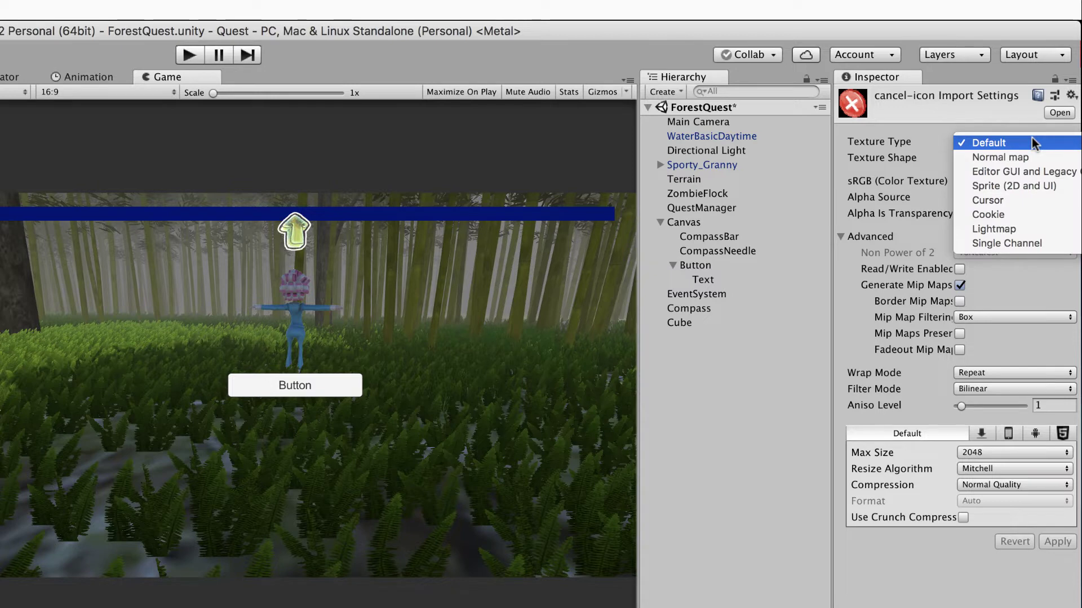
left_click(1036, 184)
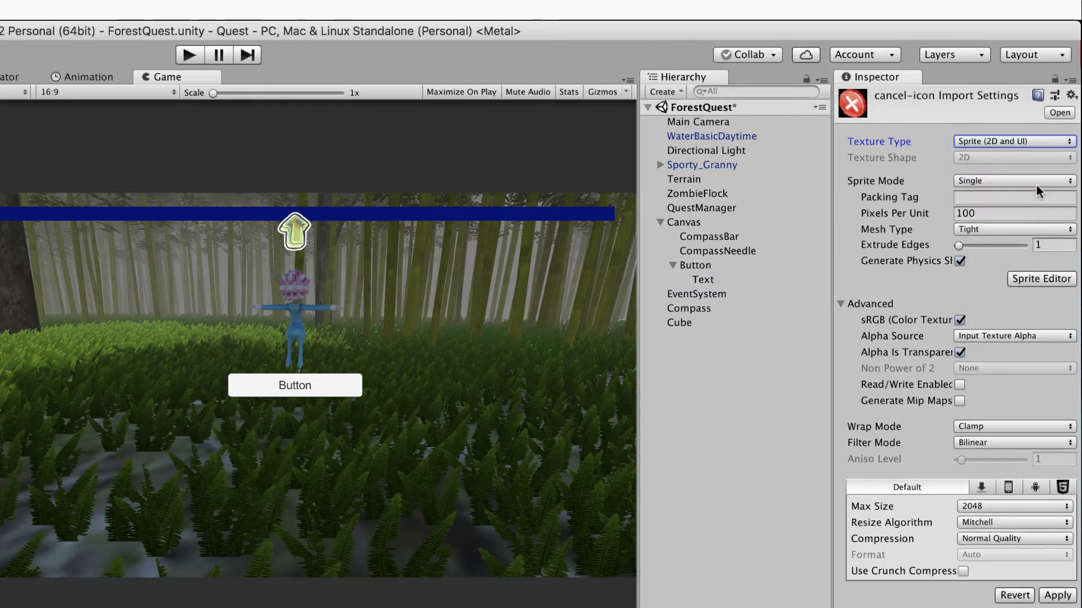
left_click(1066, 596)
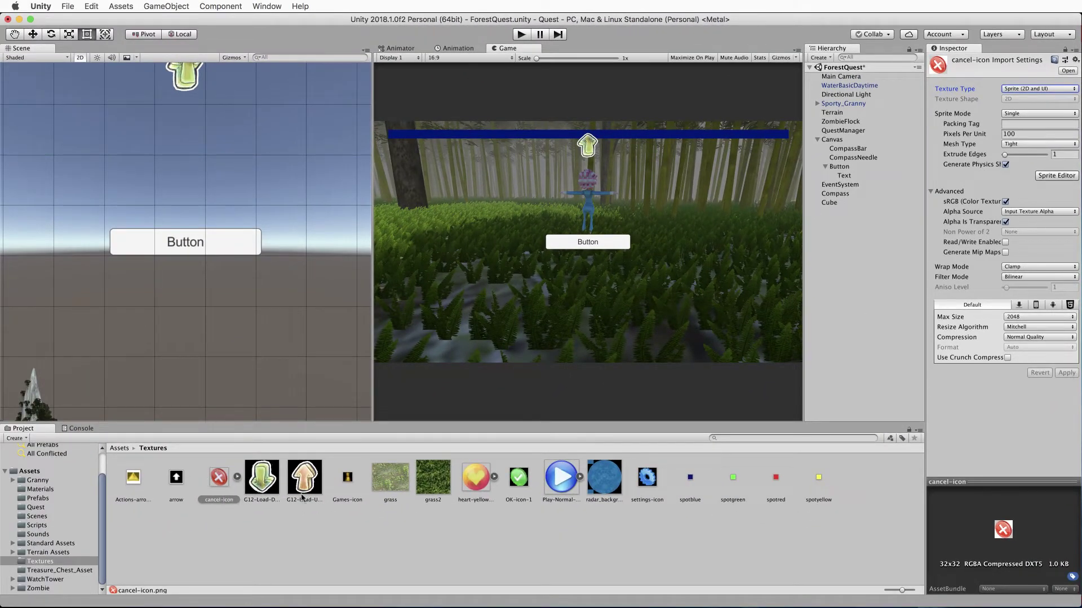
Set the OK-icon-1 texture's type to Sprite (2D and UI) and apply
left_click(519, 484)
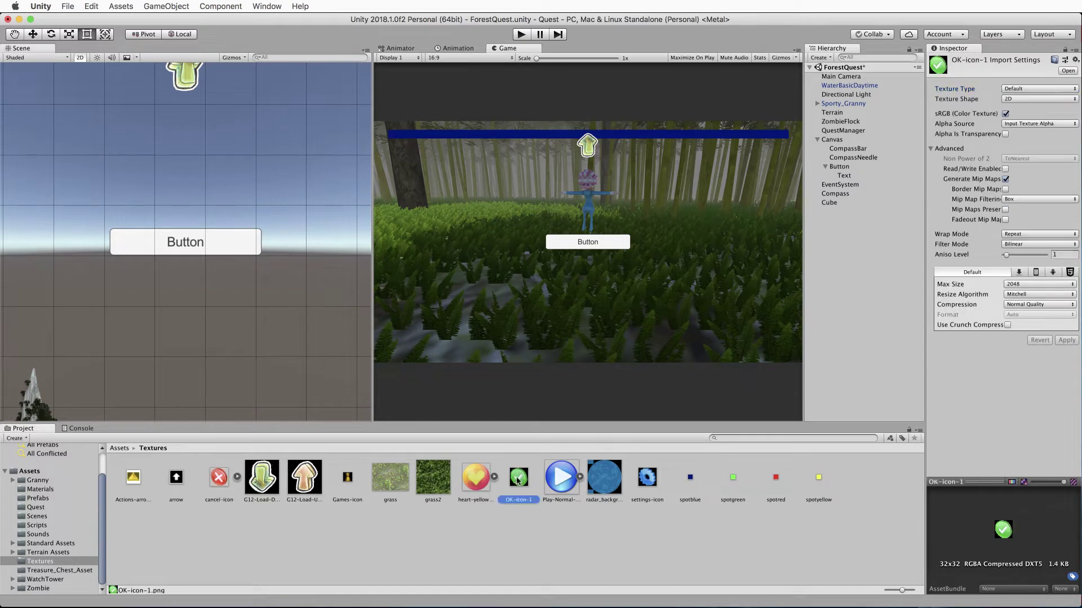
left_click(1019, 91)
left_click(1022, 117)
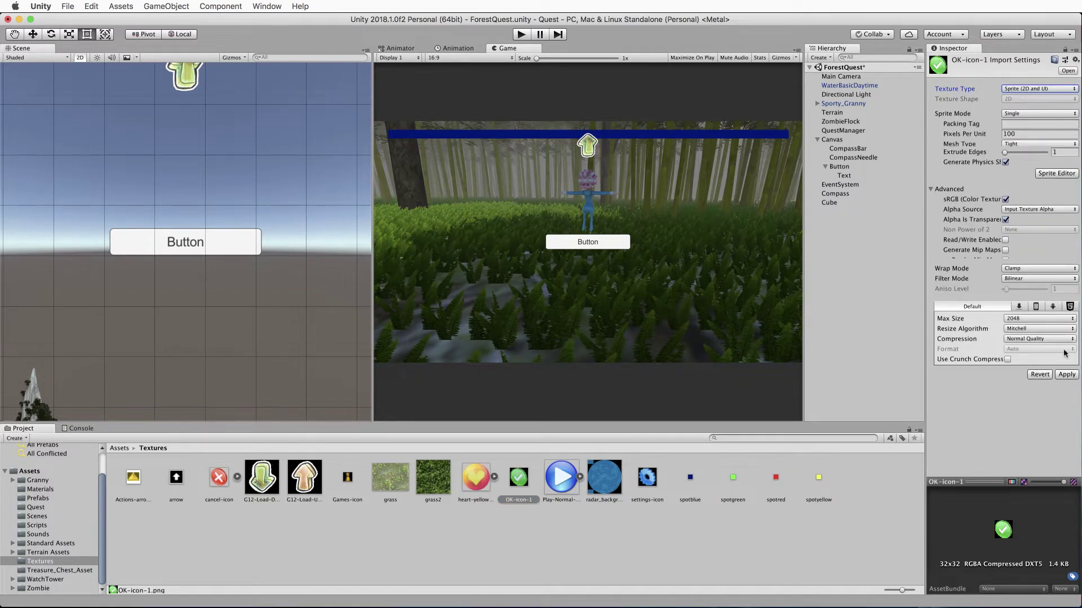
left_click(1061, 373)
Make settings-icon a Sprite (2D and UI) texture, apply, and select the Button object
left_click(646, 480)
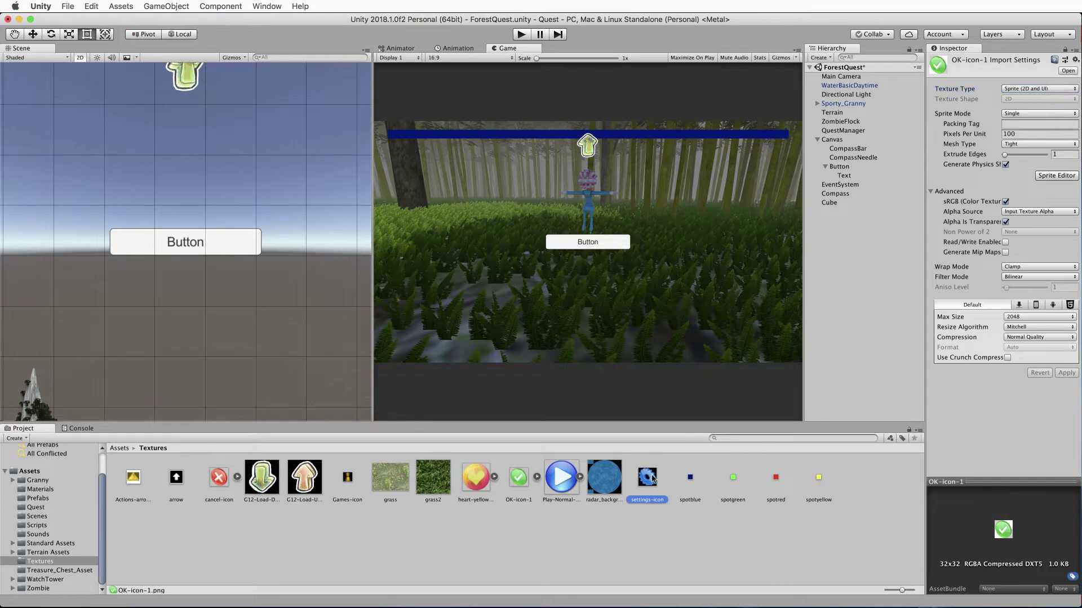
left_click(1031, 90)
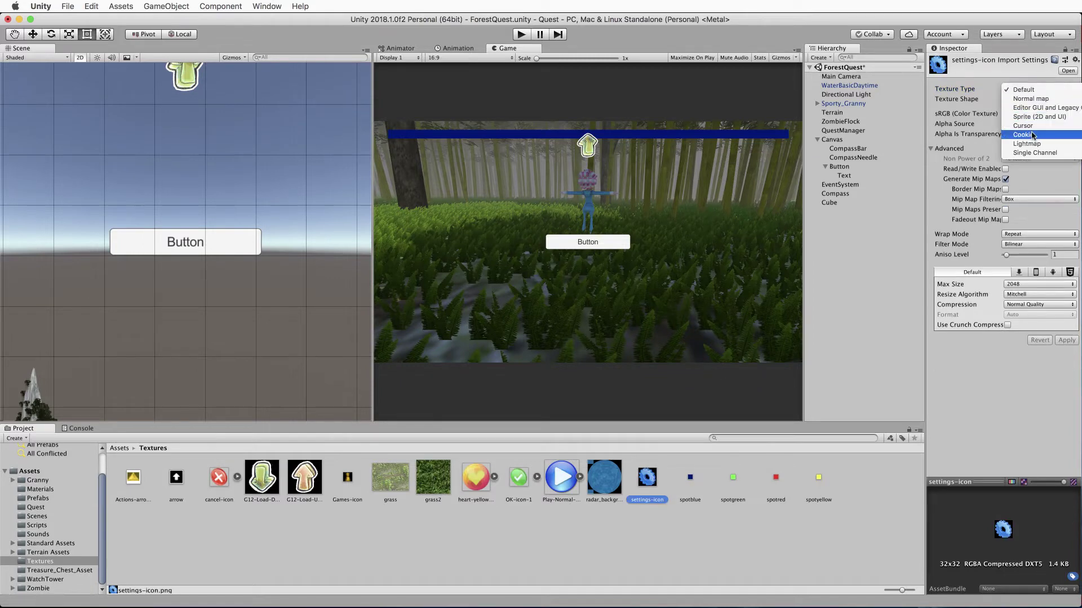
left_click(1023, 116)
left_click(1065, 374)
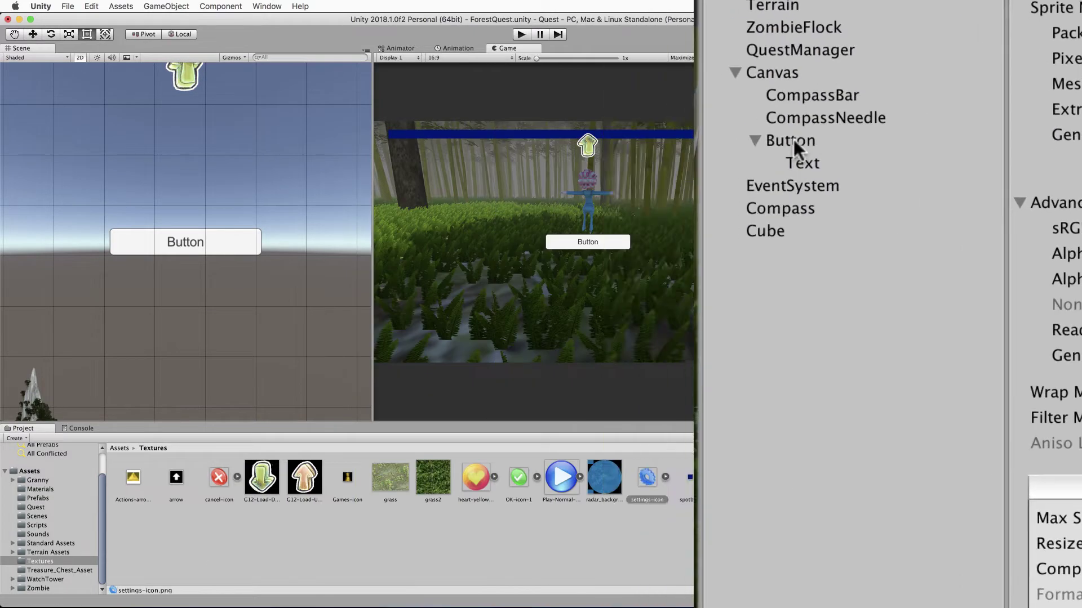
left_click(796, 144)
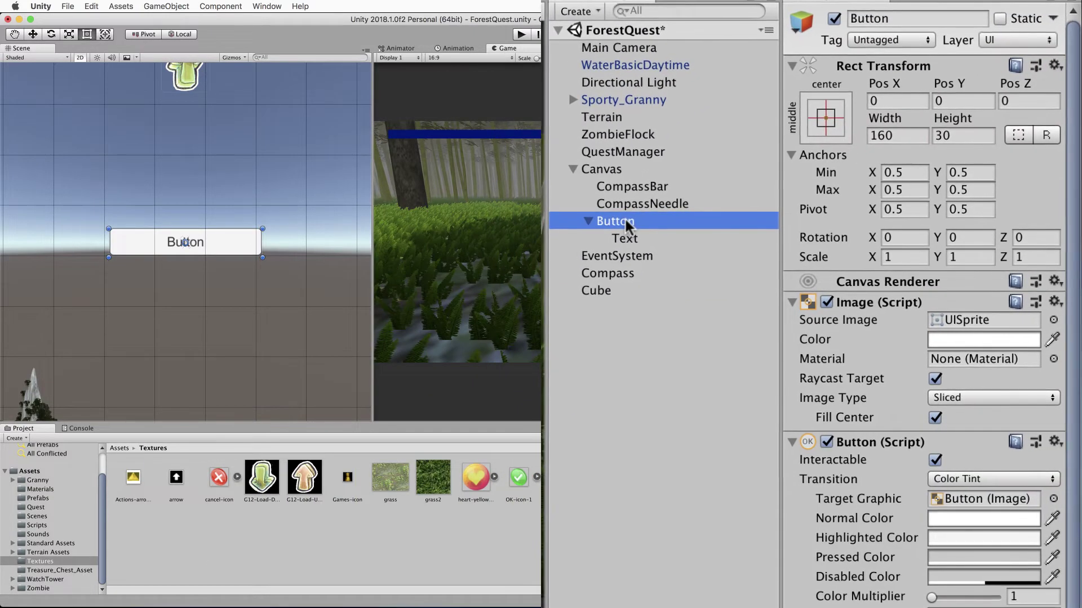